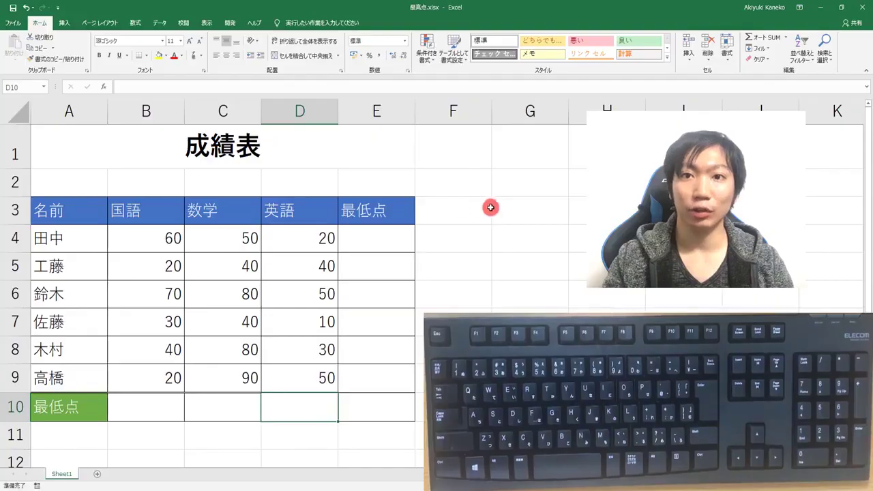
Enter =MIN(B4:D4) in E4 with AutoSum's minimum option, showing the first student's lowest score, 20.
{"action": "left_click", "coordinate": [92, 237]}
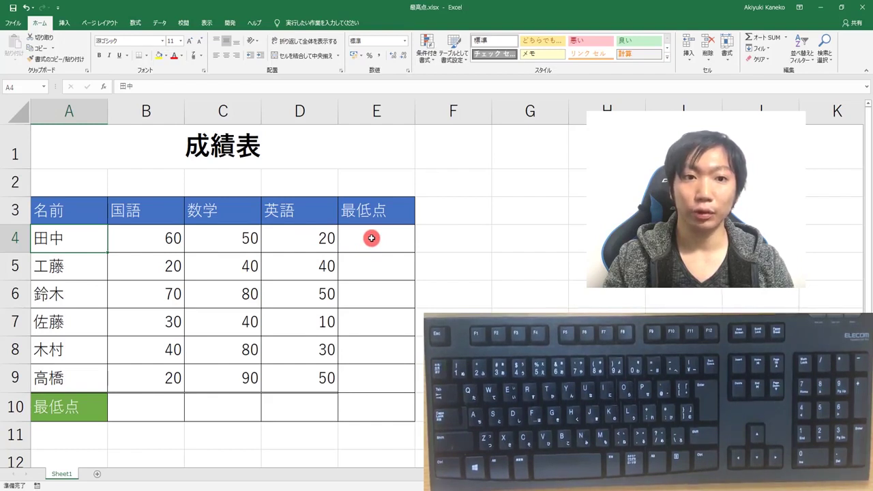
{"action": "left_click", "coordinate": [371, 238]}
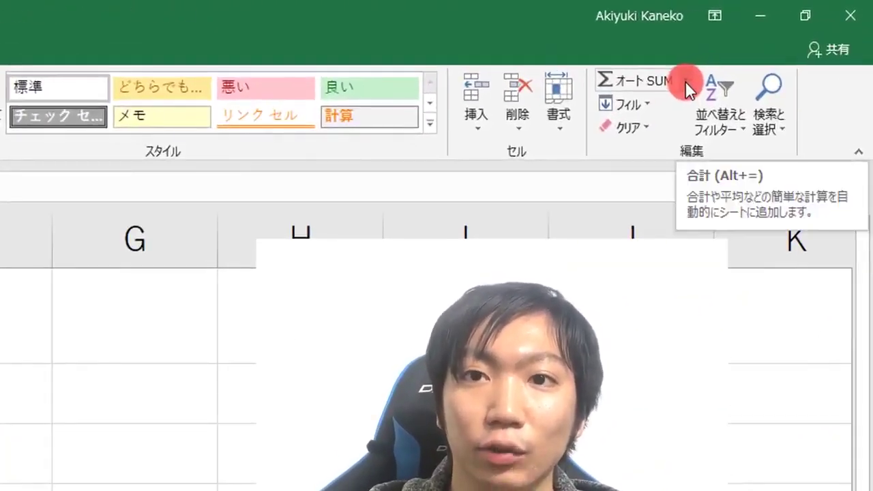
{"action": "left_click", "coordinate": [685, 81]}
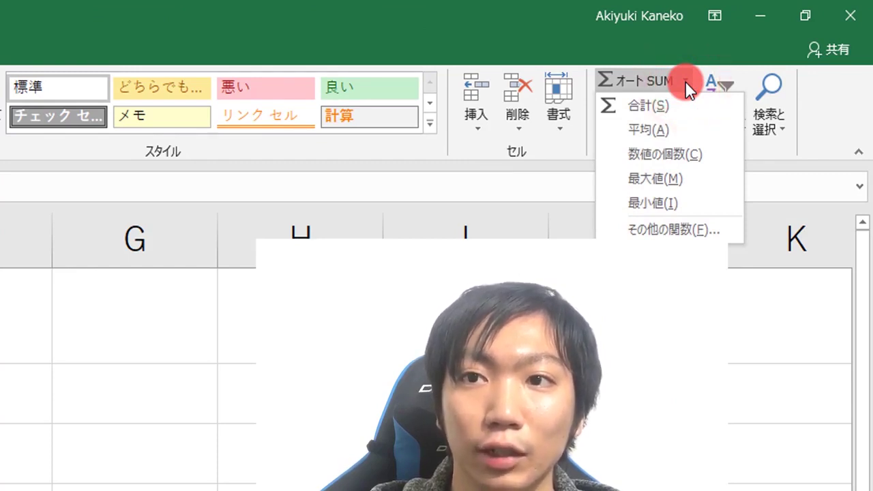
{"action": "left_click", "coordinate": [671, 197]}
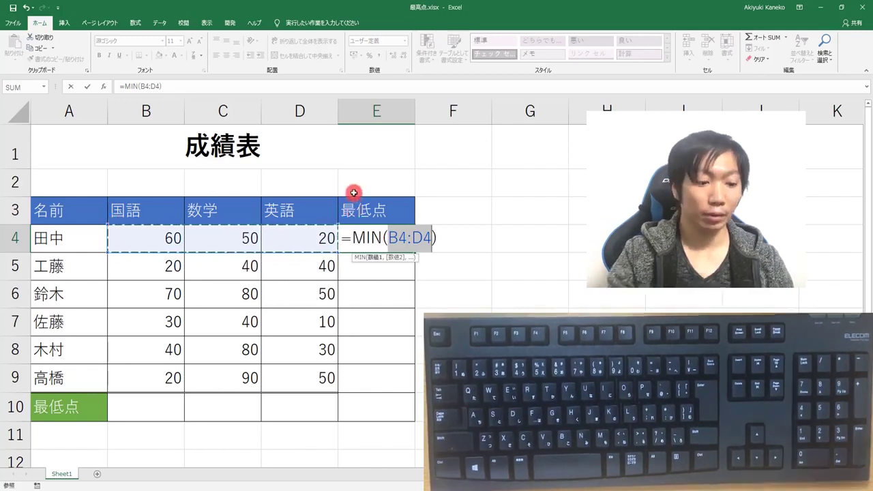
{"action": "key", "text": "Return"}
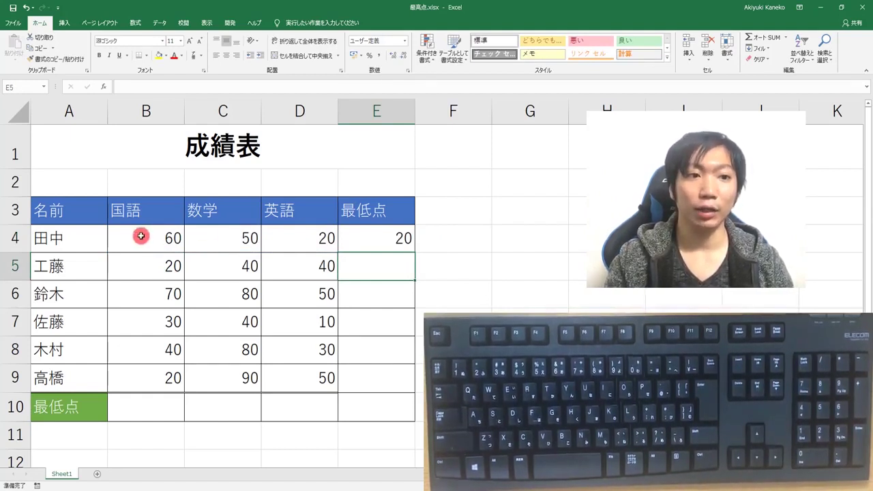
{"action": "left_click_drag", "start_coordinate": [136, 237], "coordinate": [307, 238]}
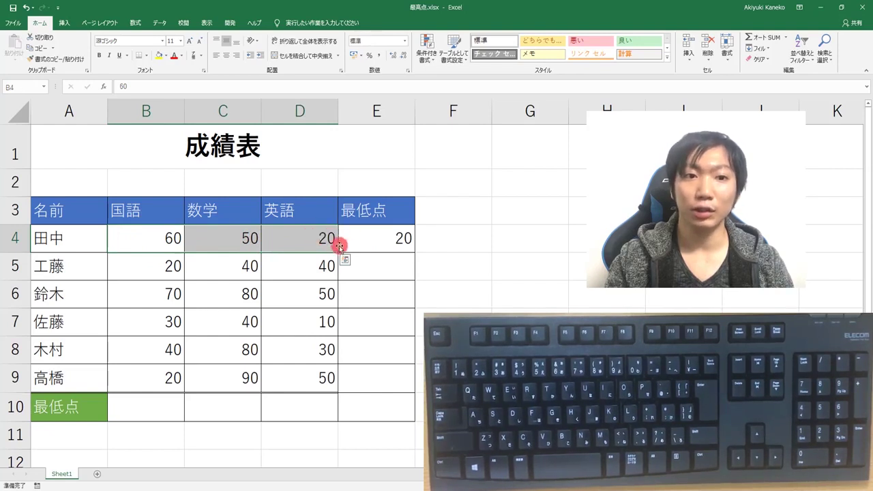
{"action": "left_click", "coordinate": [385, 235]}
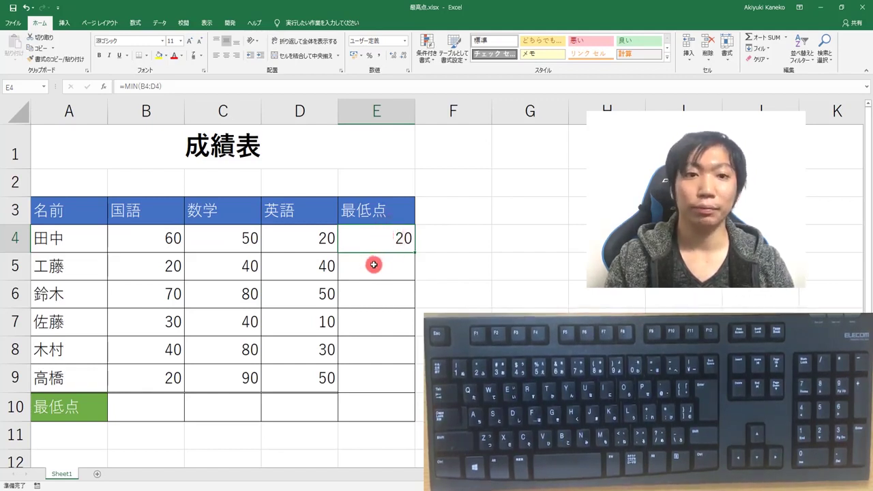
{"action": "left_click", "coordinate": [374, 265]}
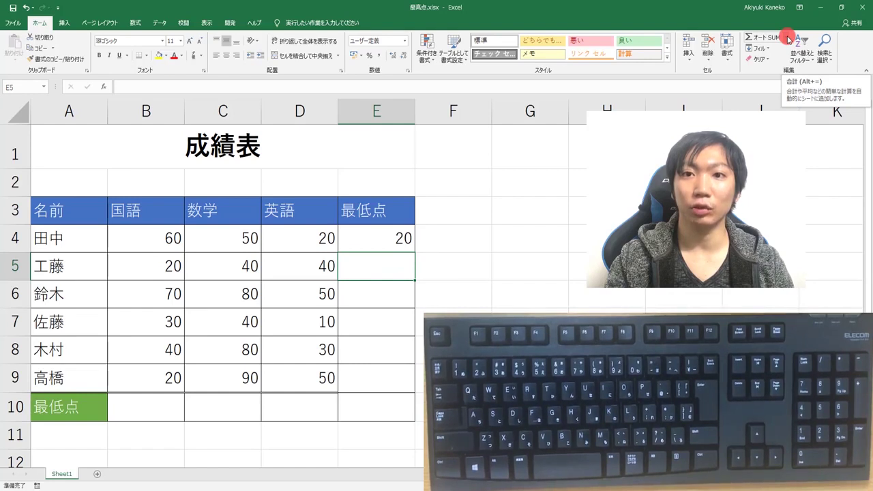
Put =MIN(B5:D5) in E5 with AutoSum's minimum option over B5:D5, showing 20.
{"action": "left_click", "coordinate": [790, 39]}
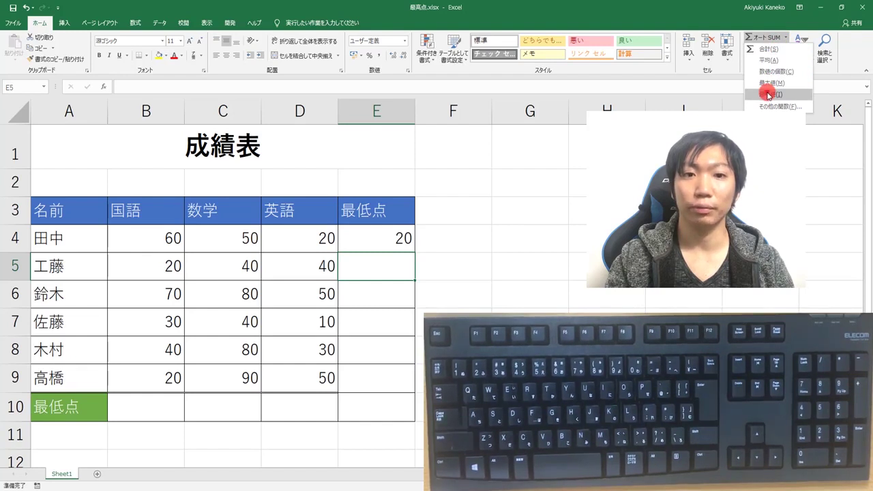
{"action": "left_click", "coordinate": [769, 95]}
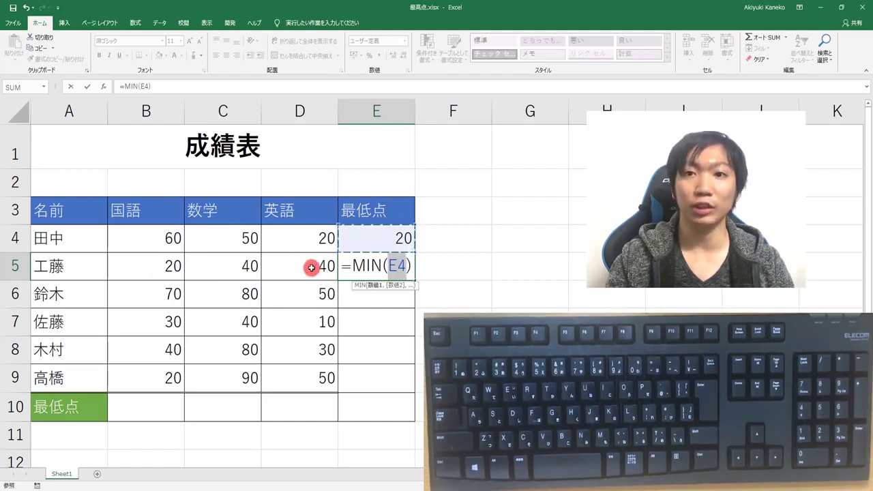
{"action": "left_click", "coordinate": [160, 265]}
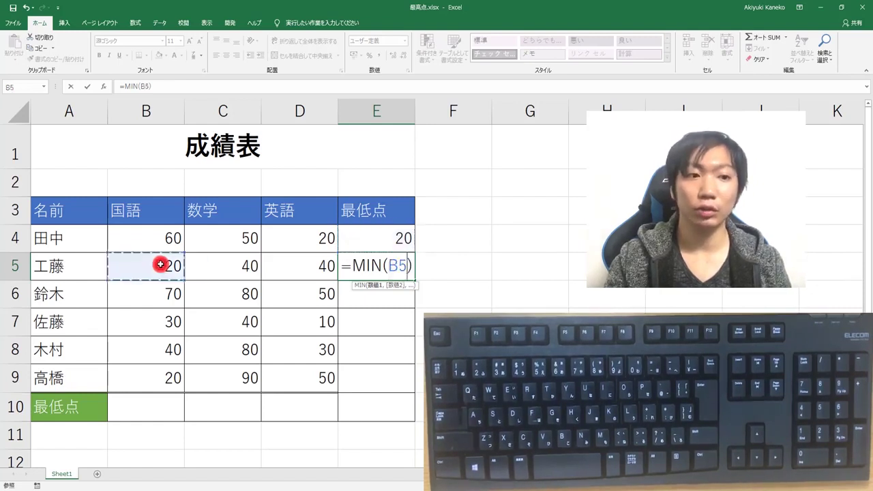
{"action": "left_click_drag", "start_coordinate": [193, 263], "coordinate": [290, 261]}
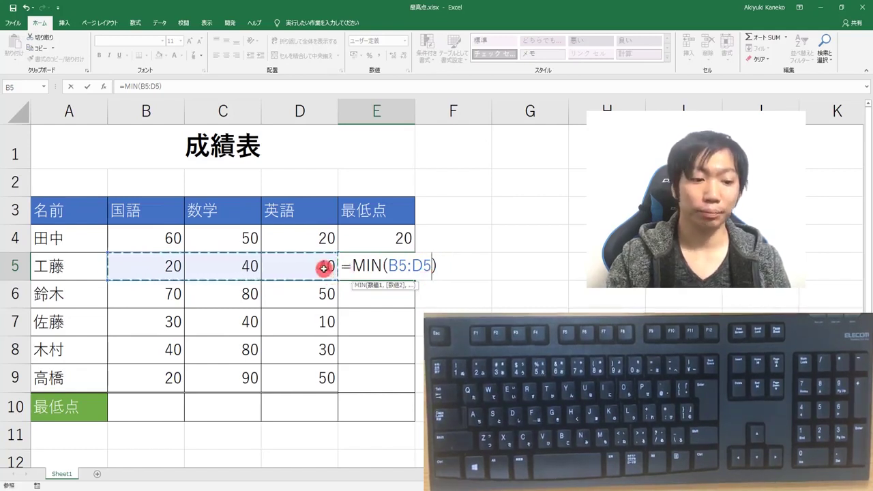
{"action": "key", "text": "Return"}
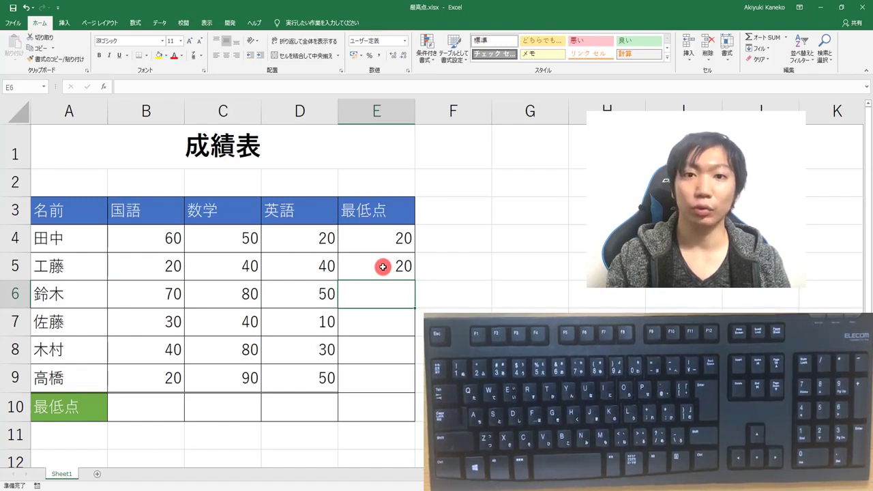
Fill E5's MIN formula down to E10, giving 50, 10, 30, 20 and 0.
{"action": "left_click", "coordinate": [378, 266]}
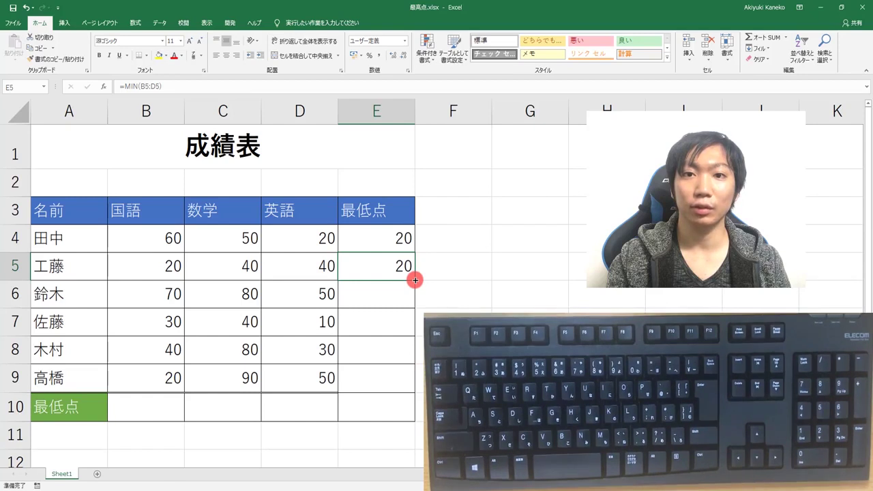
{"action": "mouse_move", "coordinate": [414, 280]}
{"action": "left_mouse_down"}
{"action": "mouse_move", "coordinate": [422, 380]}
{"action": "mouse_move", "coordinate": [414, 413]}
{"action": "left_mouse_up"}
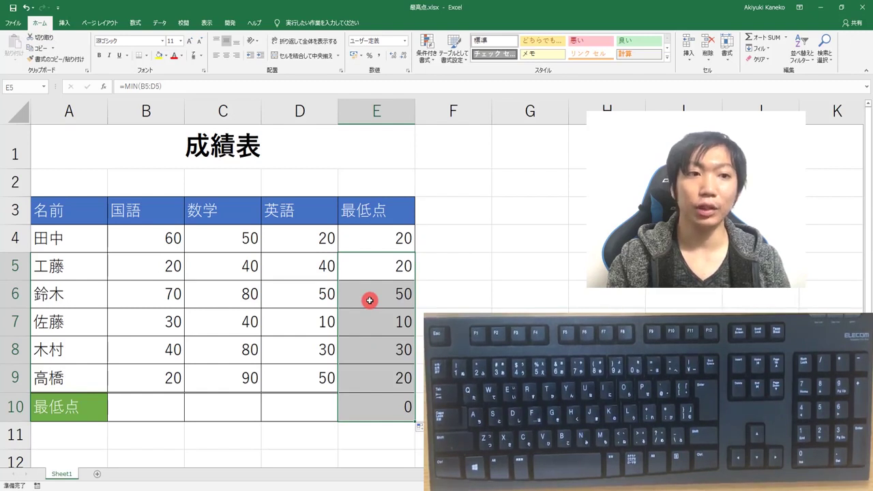
{"action": "left_click", "coordinate": [136, 417]}
{"action": "left_click", "coordinate": [216, 405]}
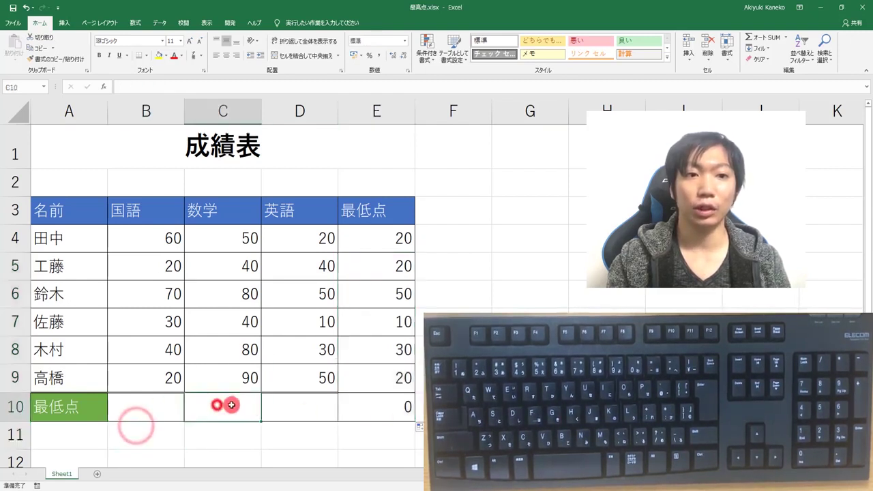
{"action": "left_click", "coordinate": [306, 410]}
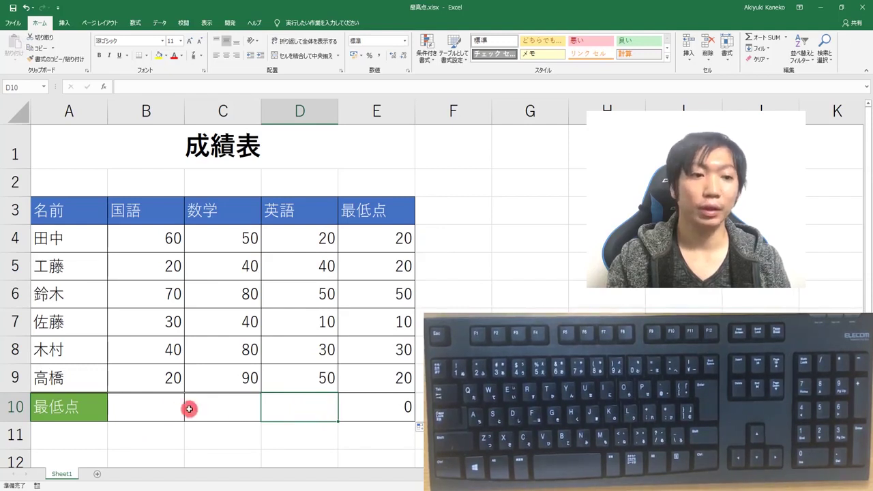
{"action": "left_click", "coordinate": [150, 411]}
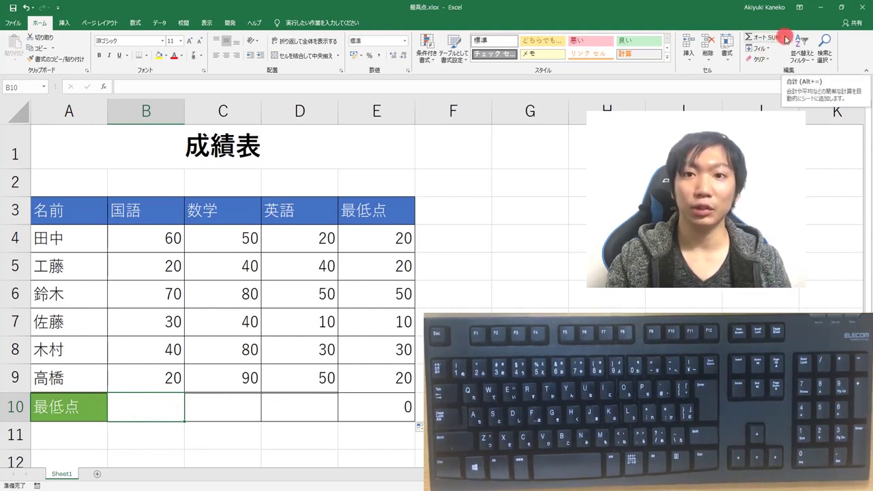
Enter =MIN(B4:B9) in B10 with AutoSum's minimum option, showing the 国語 low of 20.
{"action": "left_click", "coordinate": [787, 39]}
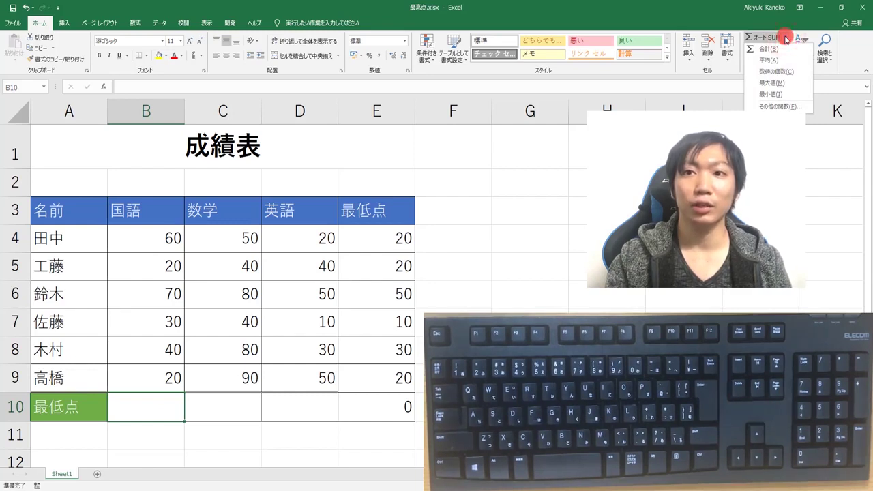
{"action": "left_click", "coordinate": [776, 94]}
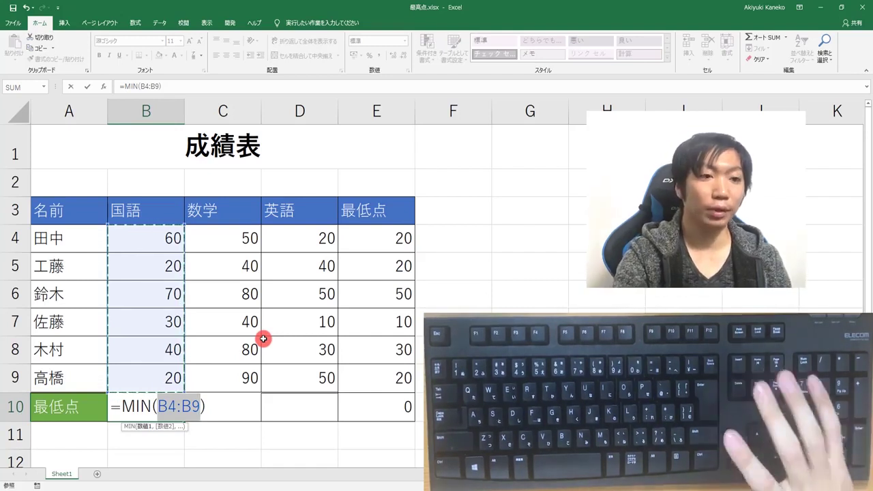
{"action": "key", "text": "Return"}
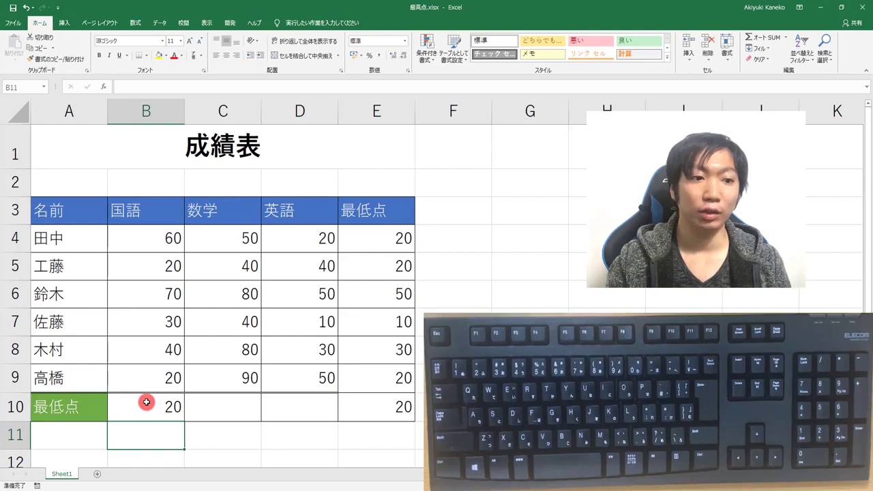
Copy B10's MIN formula across to D10, showing 40 and 10, with E10 becoming 10.
{"action": "left_click", "coordinate": [146, 403]}
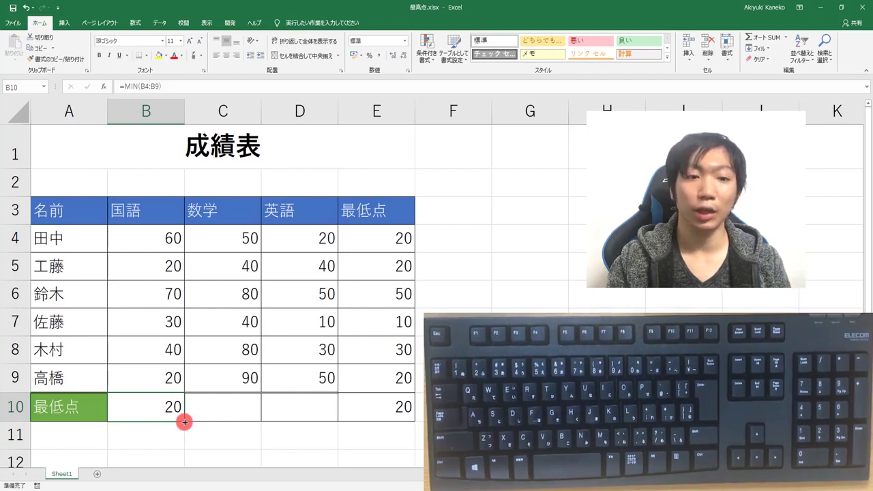
{"action": "left_click_drag", "start_coordinate": [185, 422], "coordinate": [331, 421]}
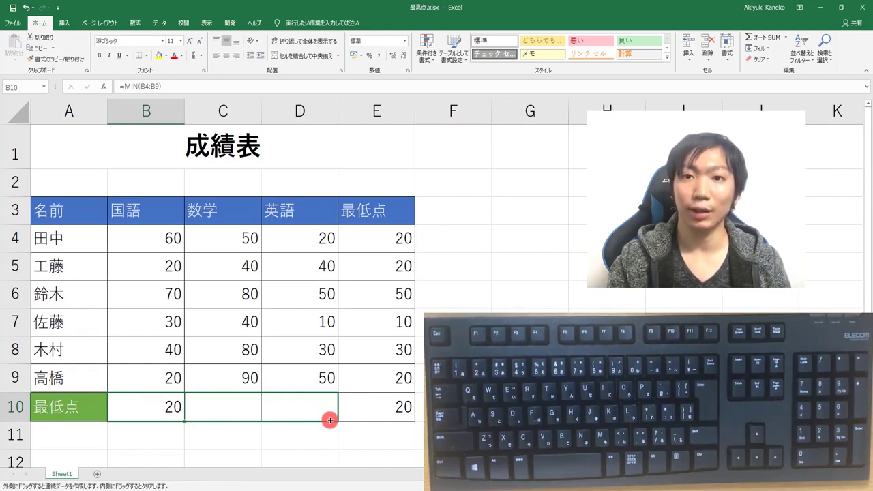
{"action": "left_click_drag", "start_coordinate": [331, 421], "coordinate": [330, 420]}
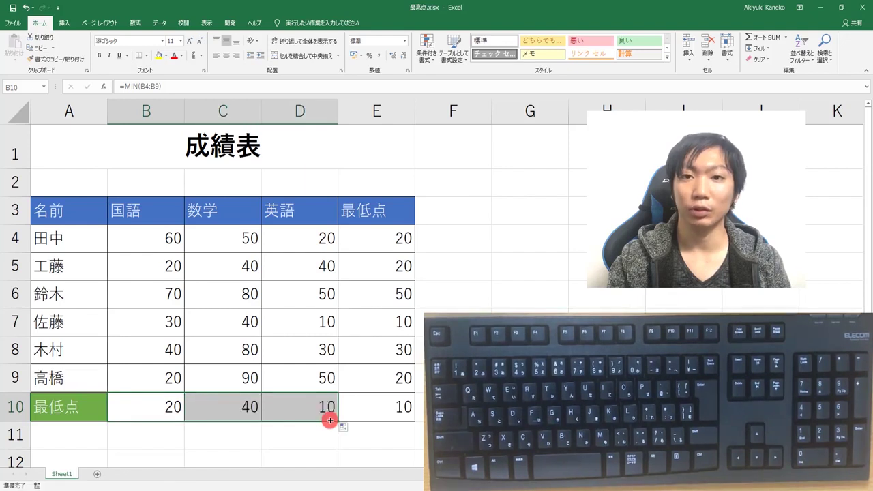